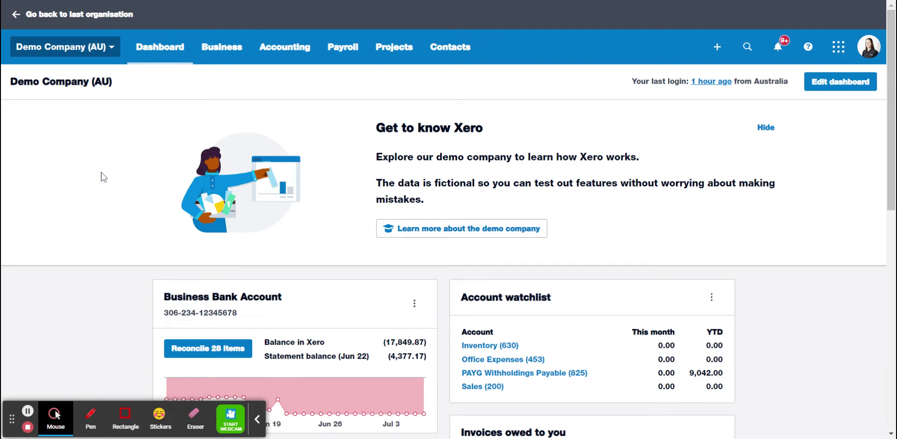
Open the list of bills to pay and start a new, non-repeating bill.
left_click(230, 56)
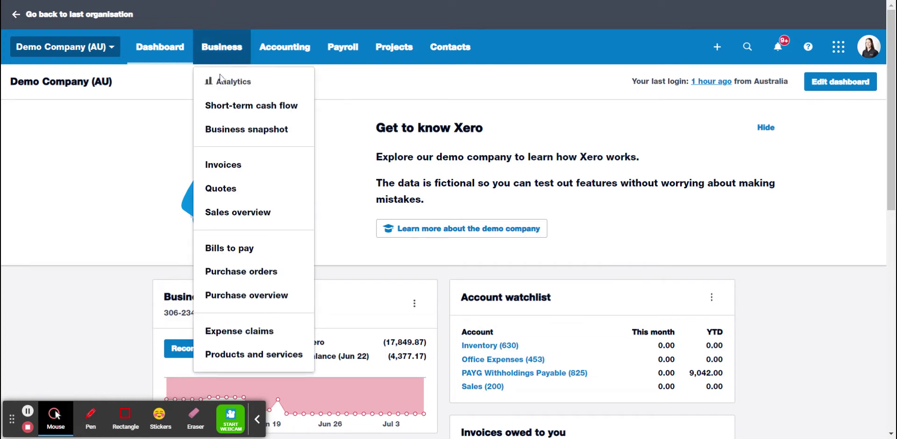
left_click(220, 249)
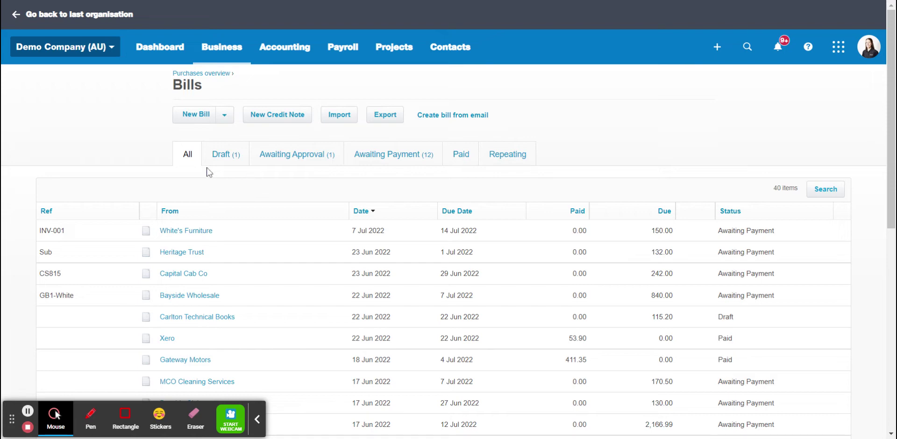
left_click(225, 122)
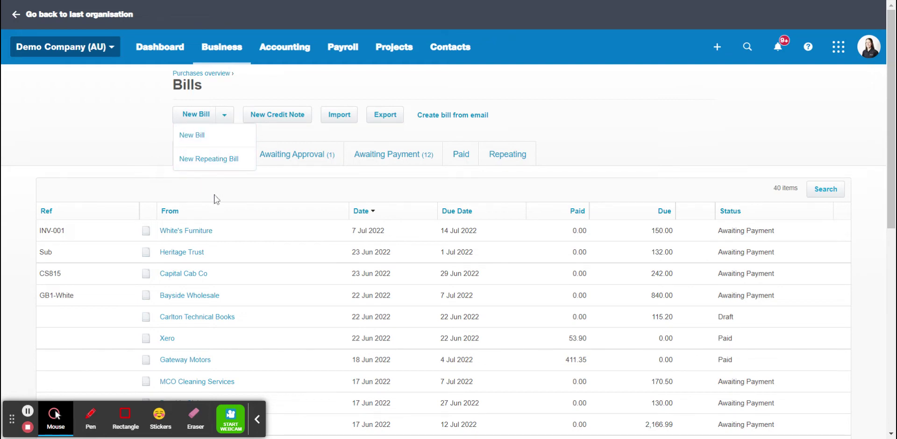
left_click(210, 138)
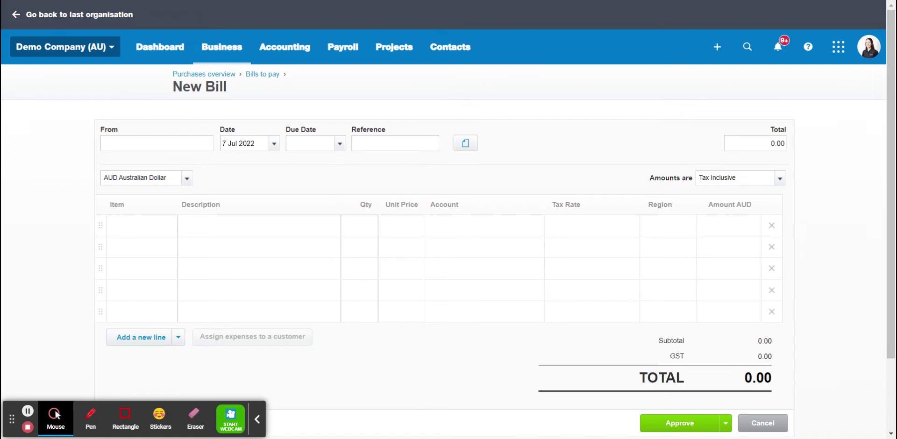
Choose White's Furniture as the bill's supplier and set the due date to 14 Jul 2022.
type("hite")
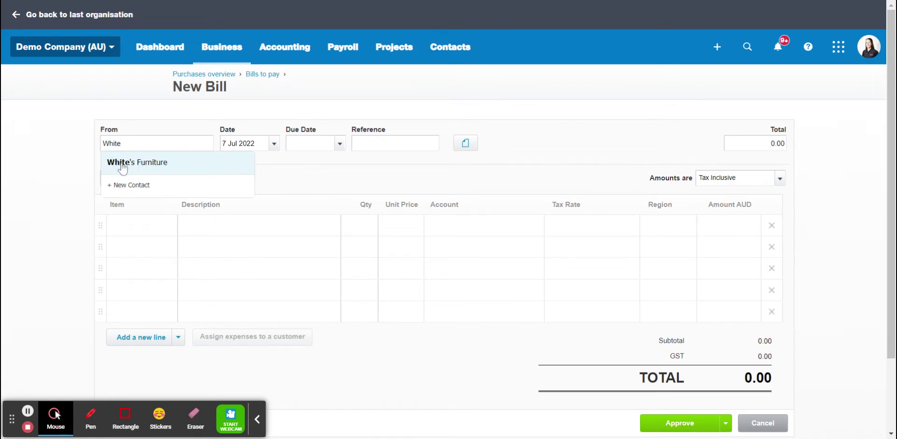
left_click(145, 174)
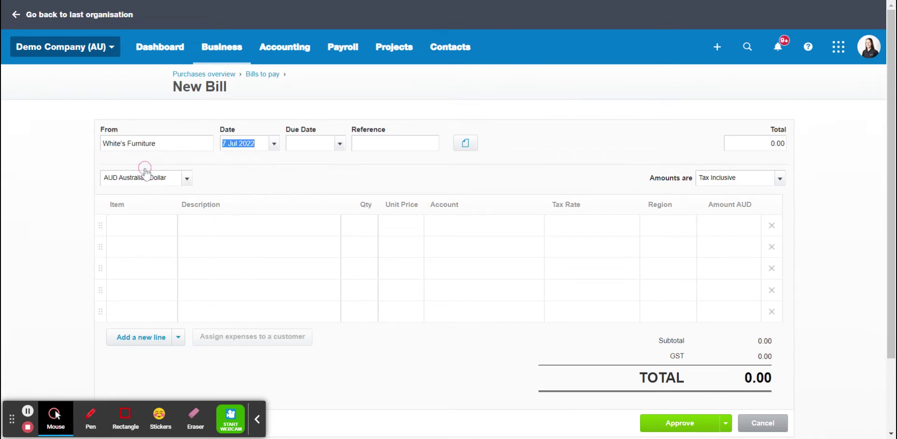
left_click(266, 182)
left_click(304, 144)
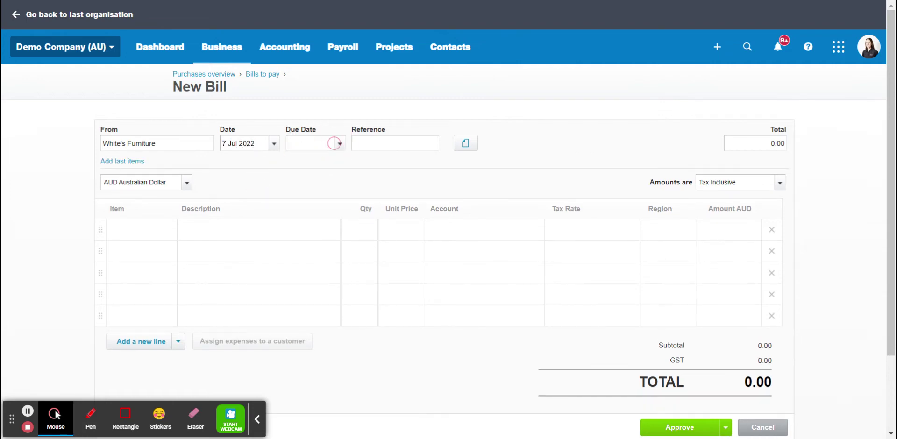
left_click(340, 144)
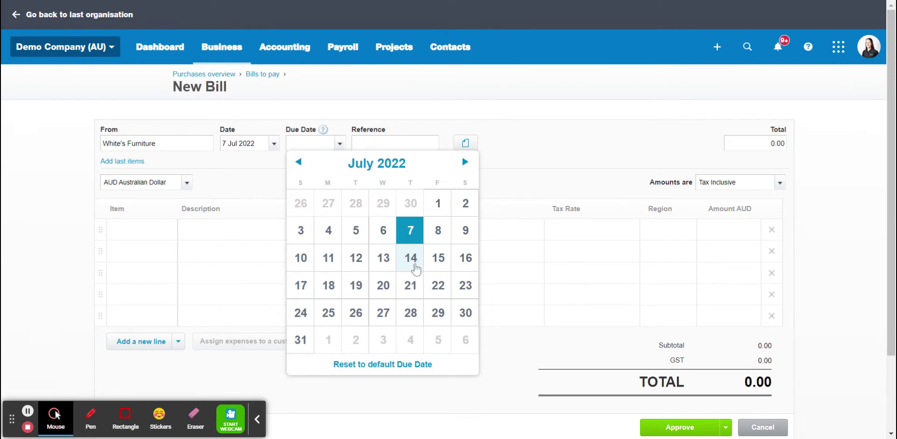
left_click(410, 256)
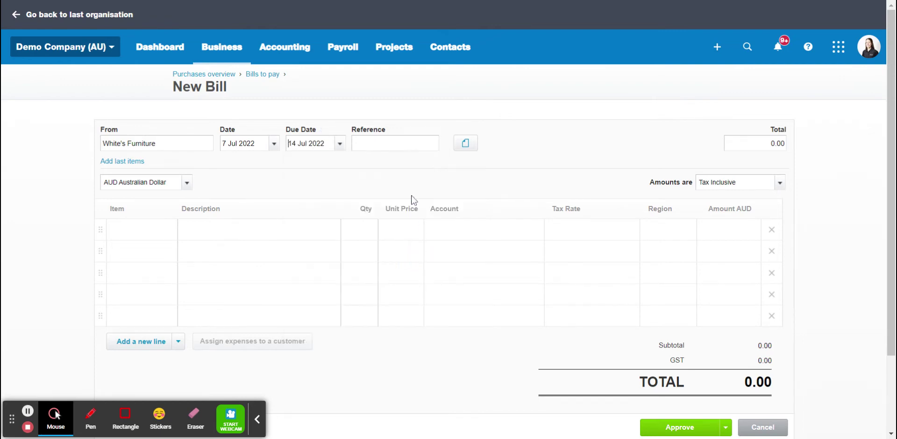
Enter Inv-002 as the bill's reference and 200 as its total.
left_click(381, 148)
left_click(376, 145)
type("Inv-001")
left_click(802, 141)
type("2")
left_click(803, 164)
Pick GB3-White: Golf balls - white 3-pack as the first line's item, and delete that line.
left_click(163, 231)
left_click(168, 231)
left_click(169, 230)
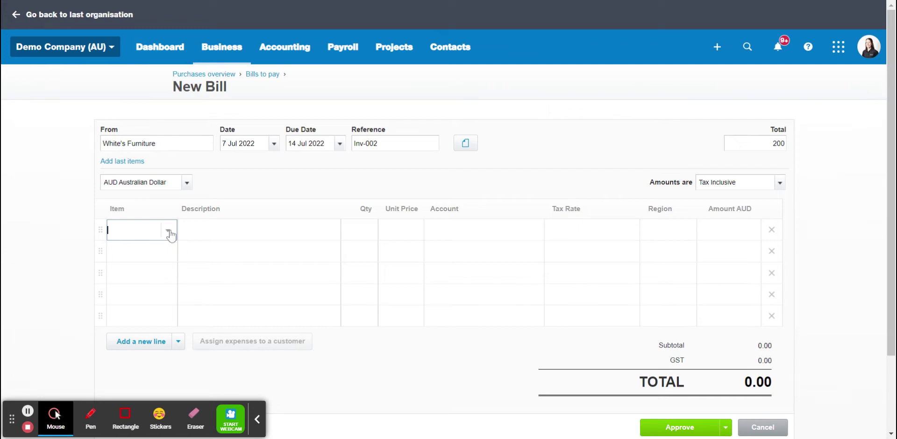
left_click(168, 231)
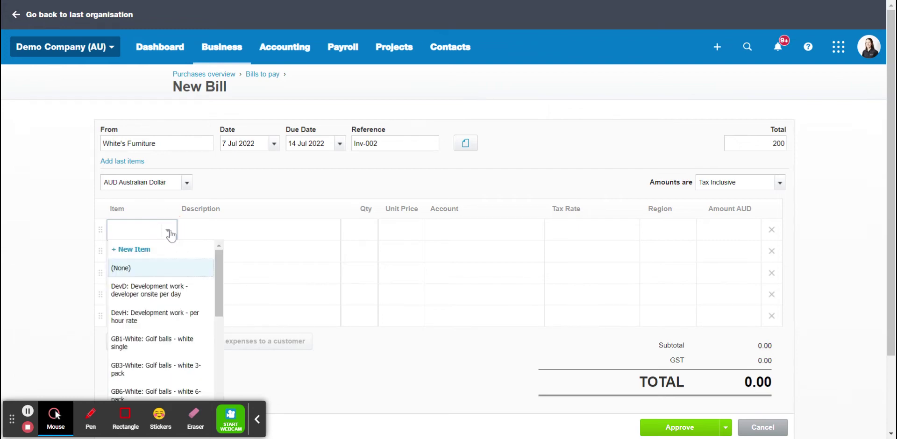
scroll(248, 234, "down", 2)
left_click(171, 174)
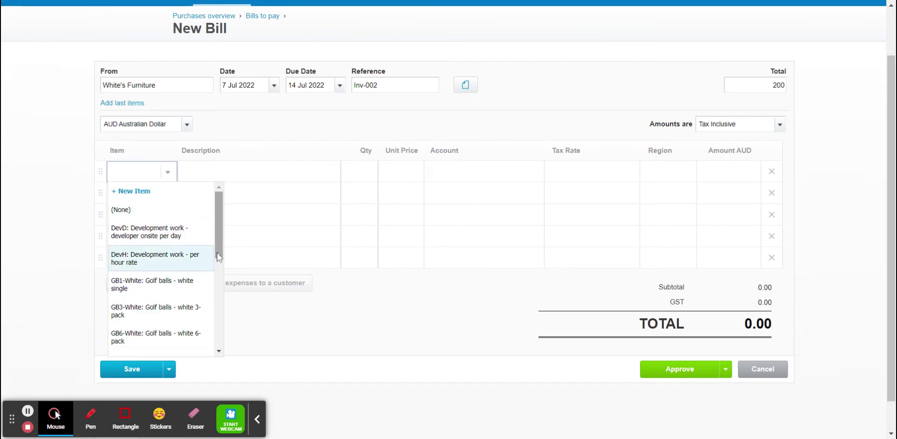
mouse_move(219, 243)
left_mouse_down()
mouse_move(220, 348)
mouse_move(219, 230)
mouse_move(212, 247)
mouse_move(211, 236)
left_mouse_up()
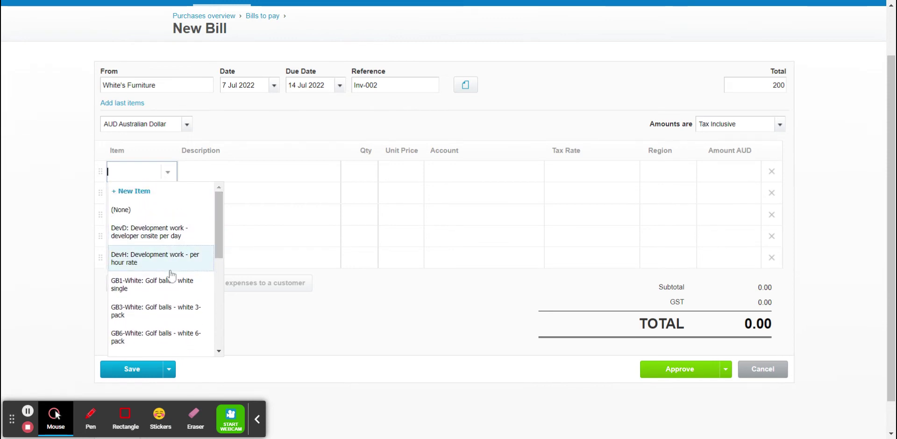
left_click(159, 311)
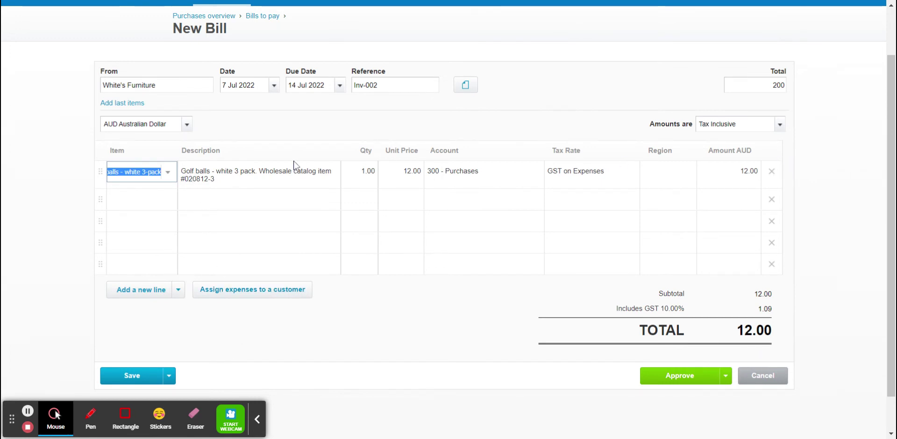
left_click(772, 180)
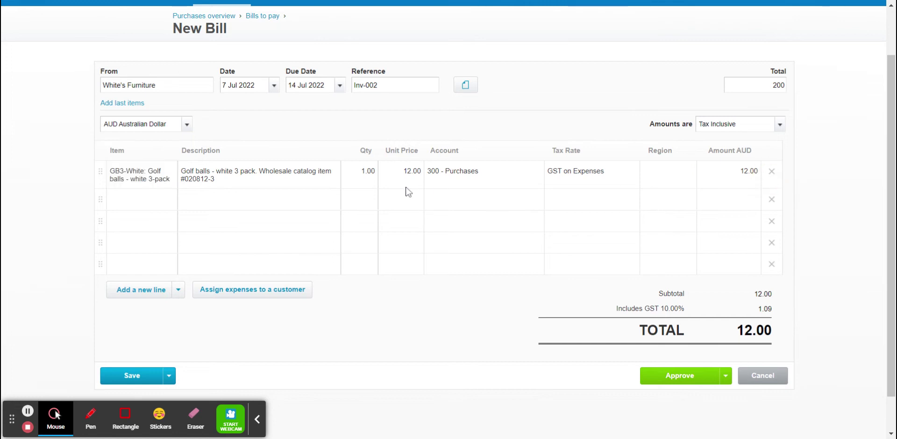
left_click(771, 172)
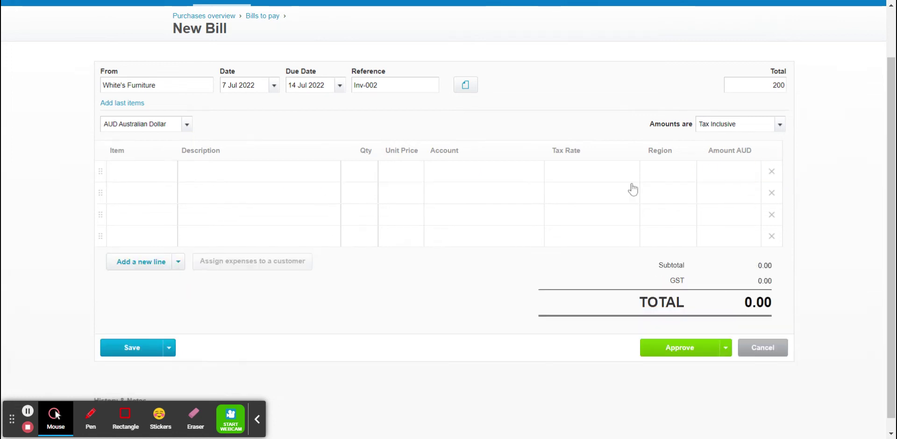
Fill in the first bill line with the description Furniture Cleaner, quantity 2 and unit price 100.
left_click(227, 178)
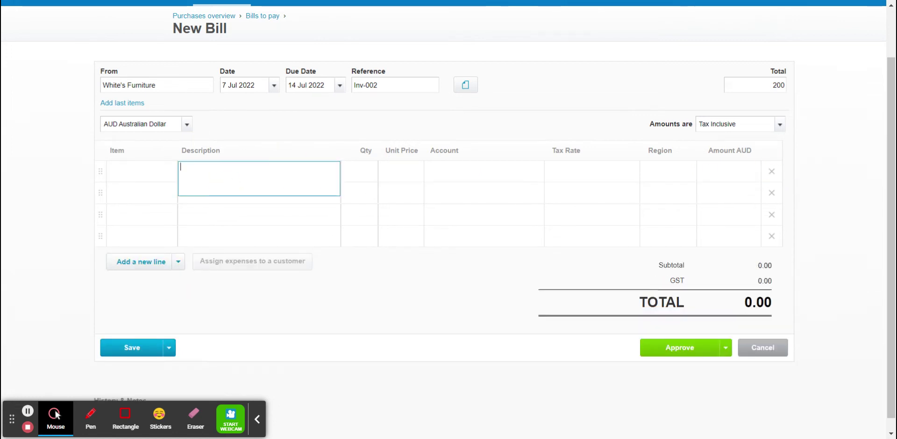
type("Furniture Cl")
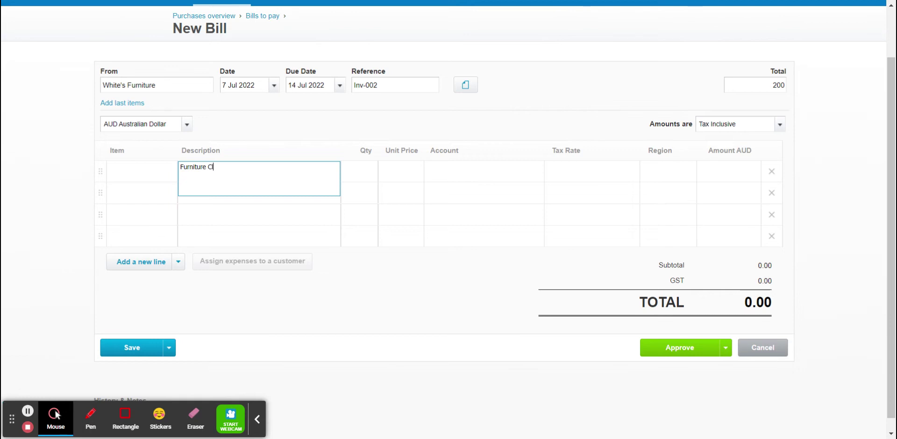
type("eaner")
left_click(368, 177)
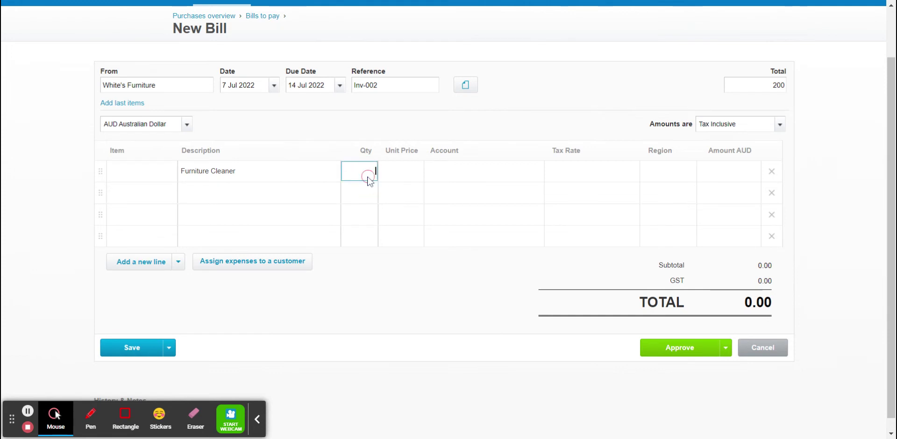
left_click(406, 173)
type("100")
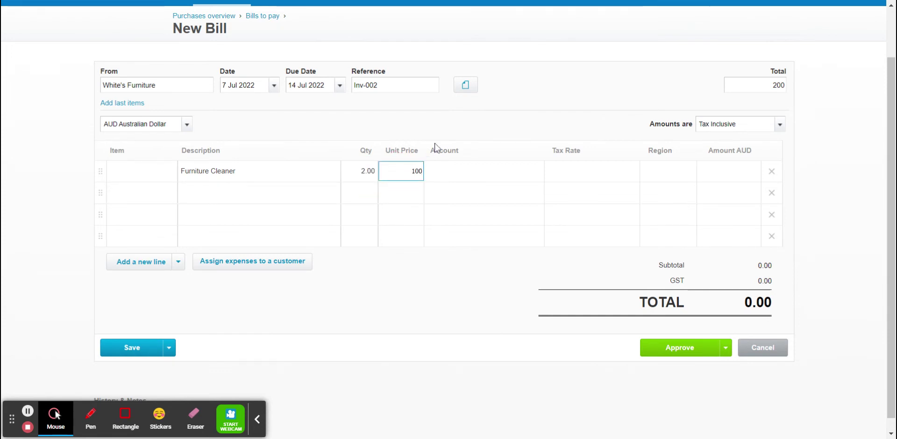
left_click(439, 141)
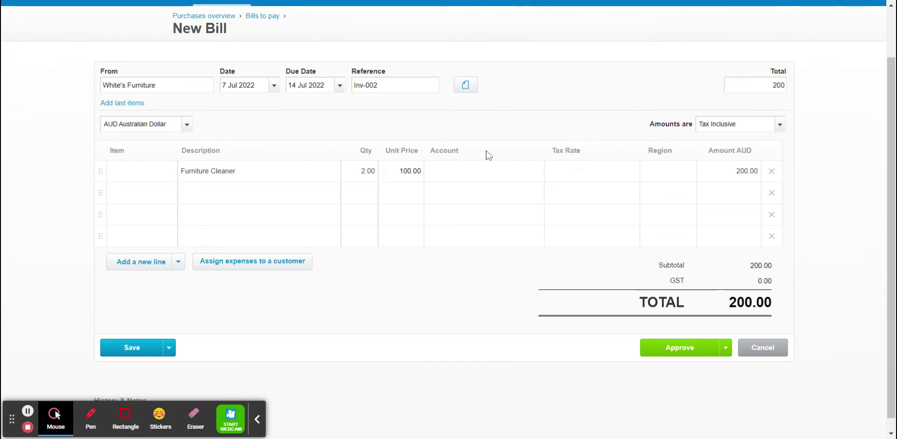
Assign the Furniture Cleaner line to the account 408 - Cleaning.
left_click(509, 173)
left_click(535, 172)
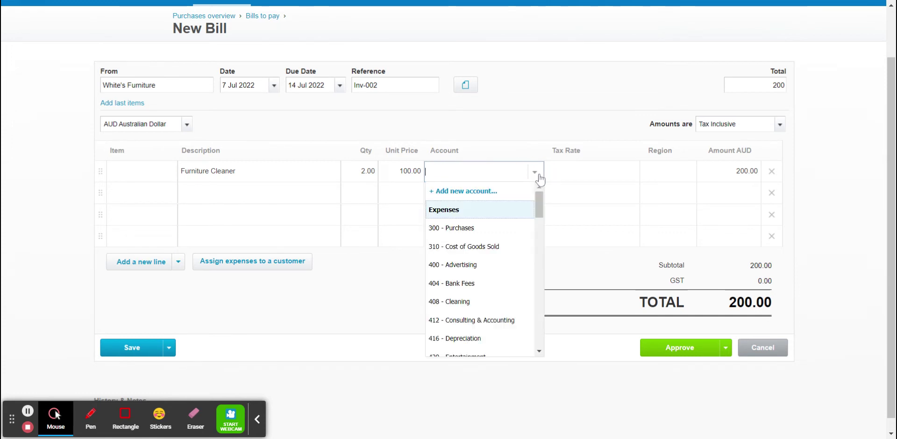
left_click(486, 306)
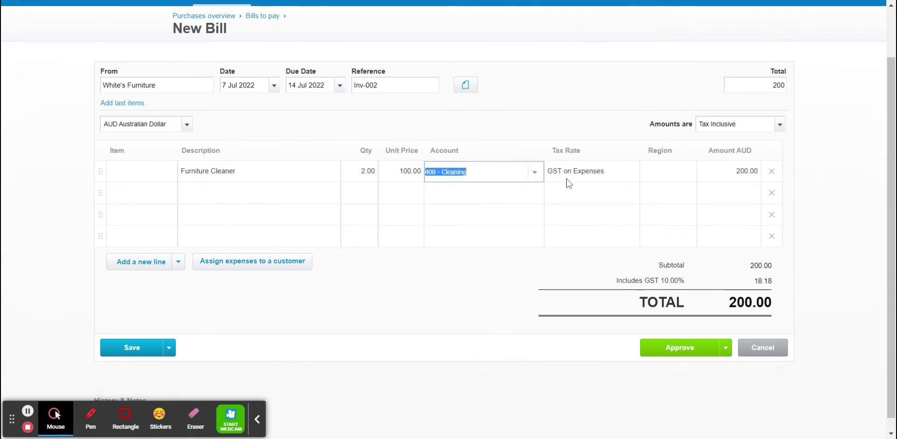
Look through the expense accounts available for the Furniture Cleaner line and leave the selection as it is.
left_click(534, 174)
left_click_drag(538, 201, 538, 215)
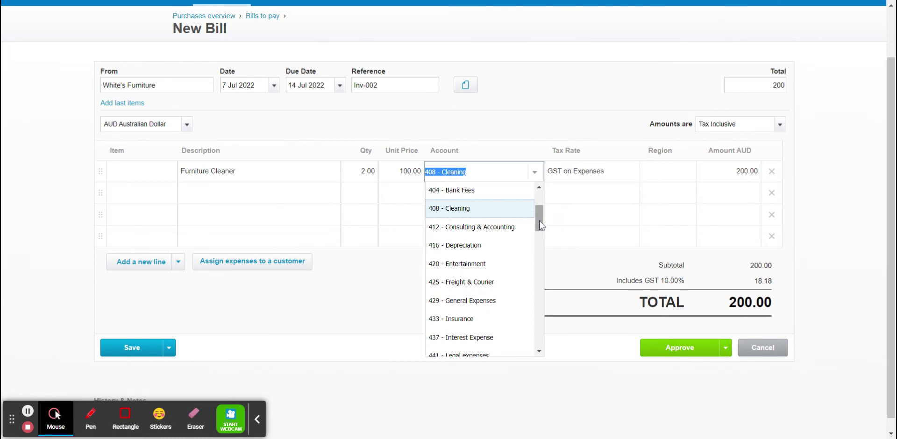
left_click_drag(540, 224, 537, 223)
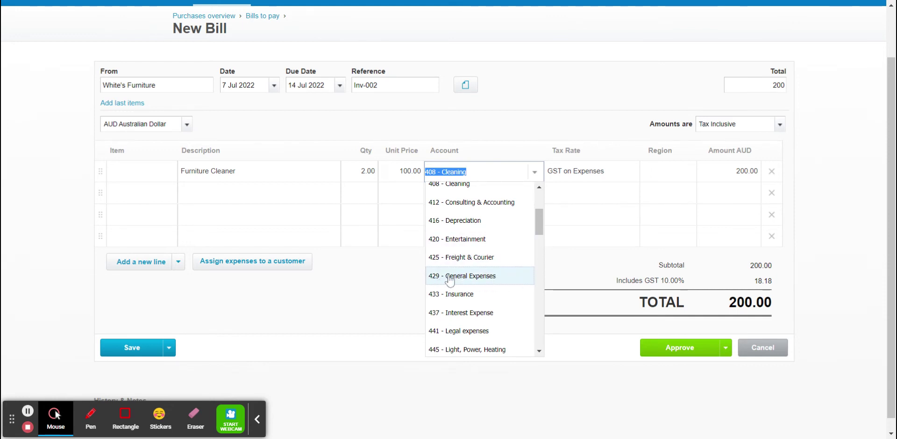
left_click_drag(539, 221, 540, 232)
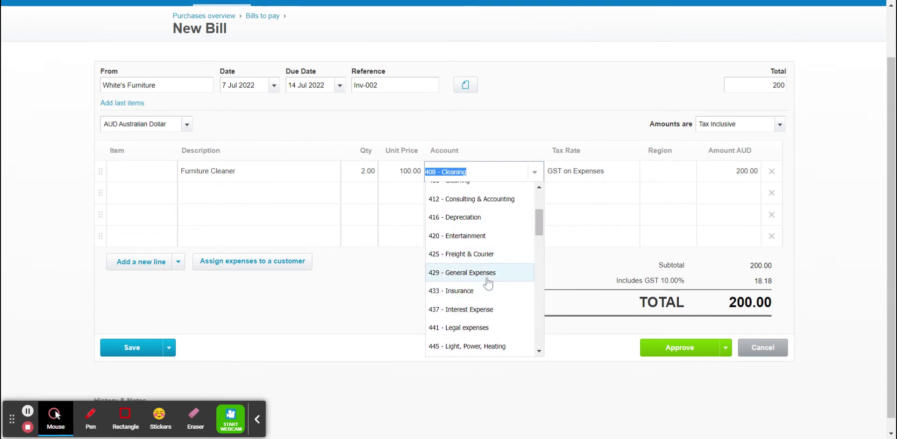
left_click(540, 228)
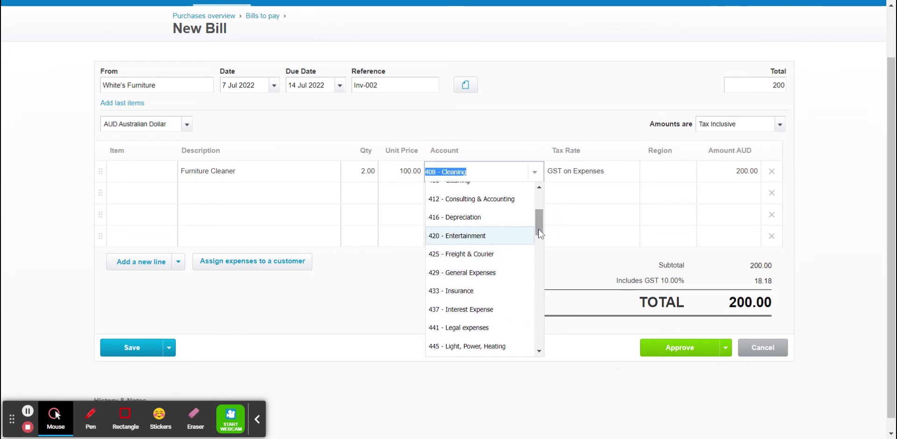
left_click_drag(540, 235, 536, 209)
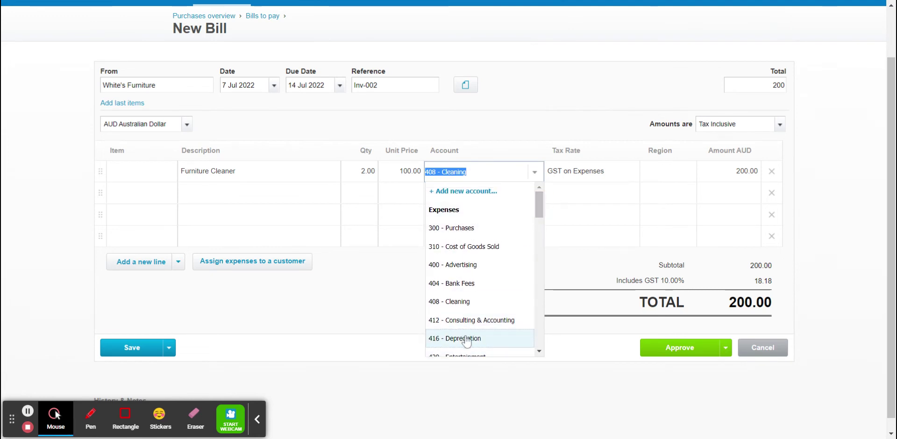
scroll(519, 351, "down", 1)
scroll(514, 348, "down", 2)
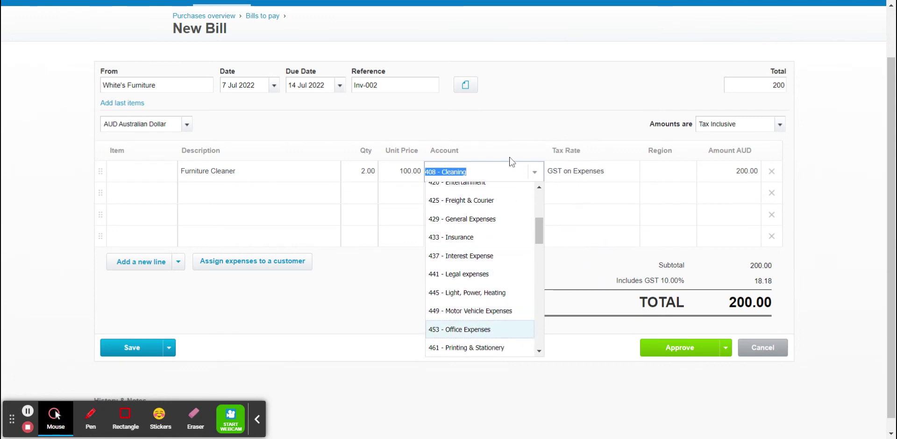
scroll(551, 116, "up", 1)
left_click(525, 192)
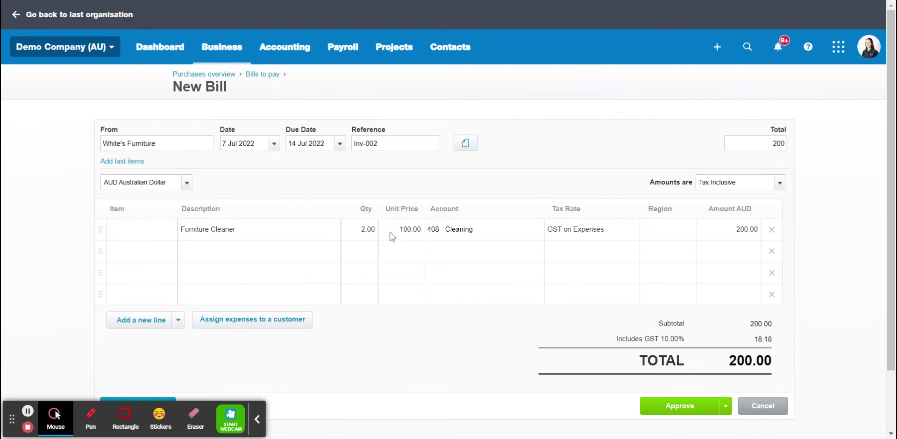
Switch the bill's amounts to Tax Exclusive and back to Tax Inclusive.
scroll(398, 236, "down", 1)
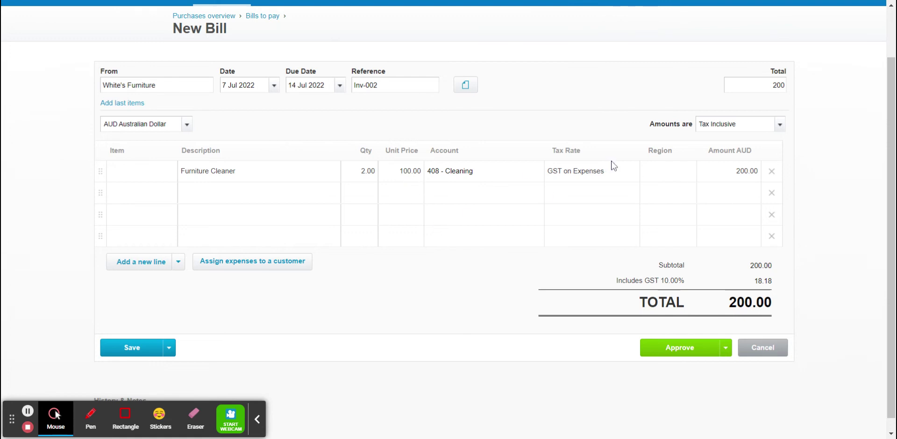
left_click(780, 131)
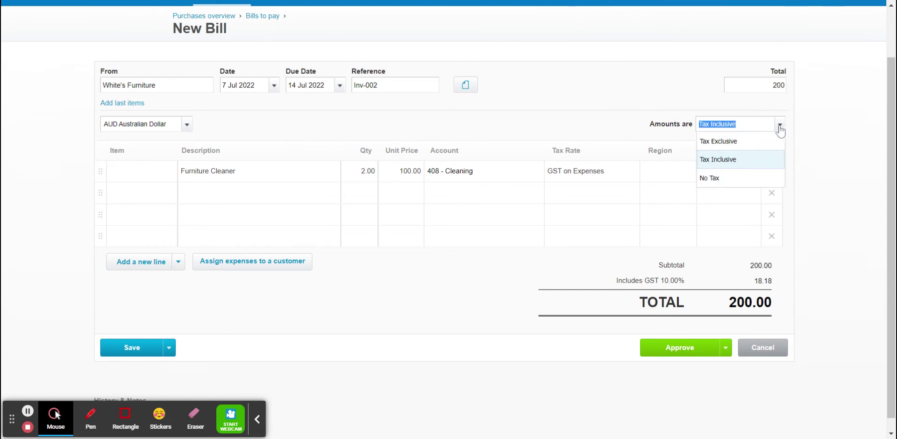
left_click(731, 146)
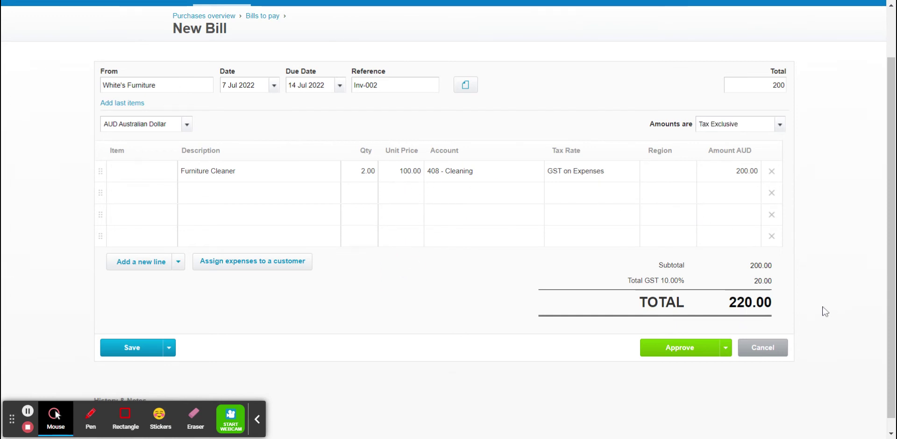
left_click(779, 126)
left_click(731, 160)
left_click(635, 116)
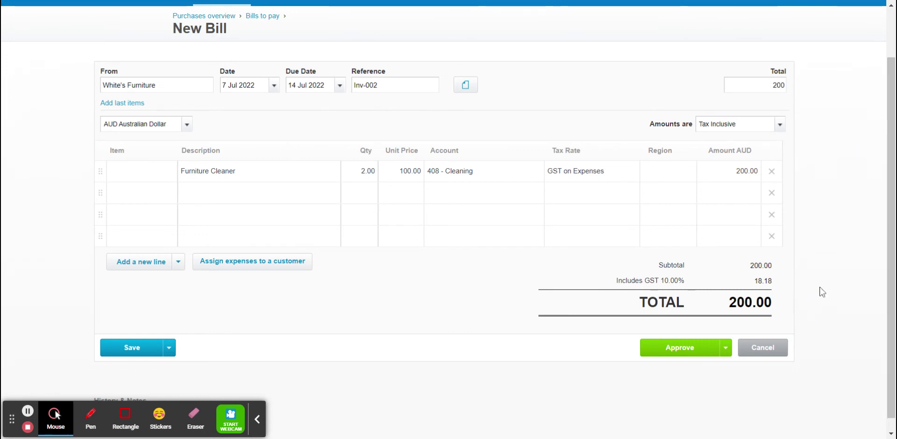
scroll(893, 287, "up", 2)
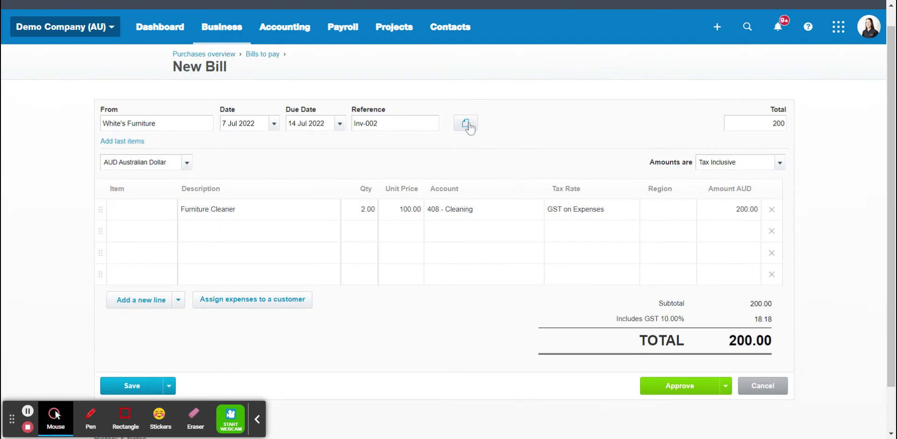
Check the options for attaching related files to the new bill and close them without adding a file.
left_click(467, 125)
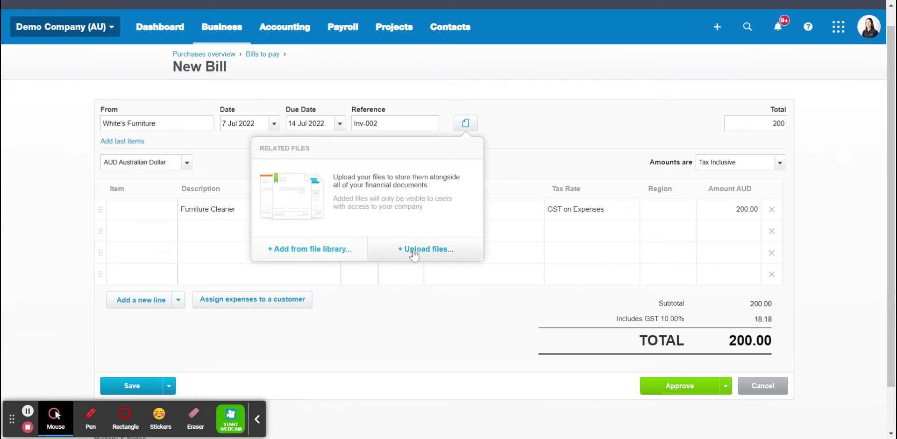
left_click(418, 324)
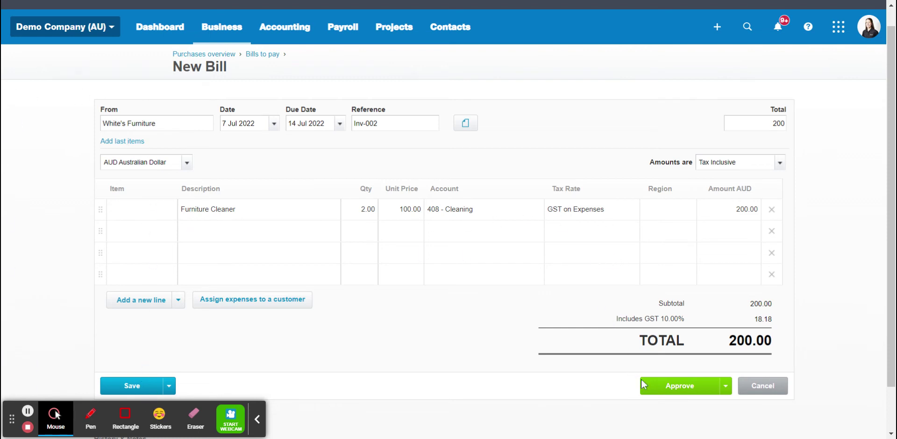
Approve the White's Furniture bill Inv-002, review the approved bill and return to the list of bills to pay.
left_click(662, 391)
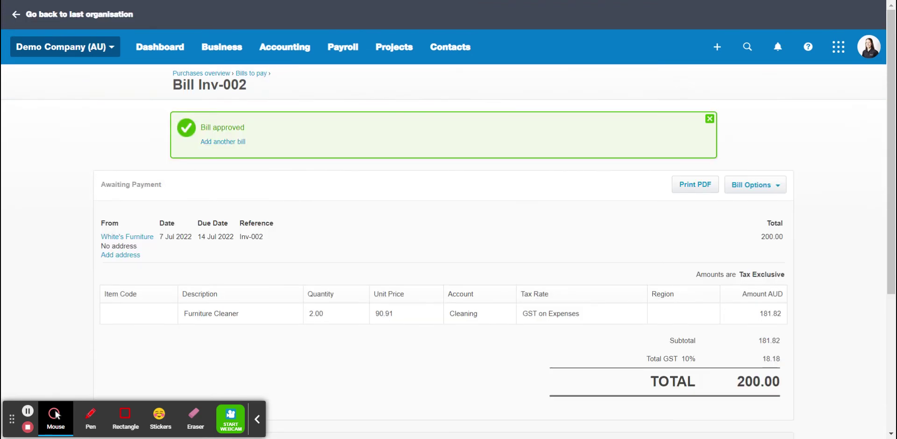
scroll(369, 144, "down", 5)
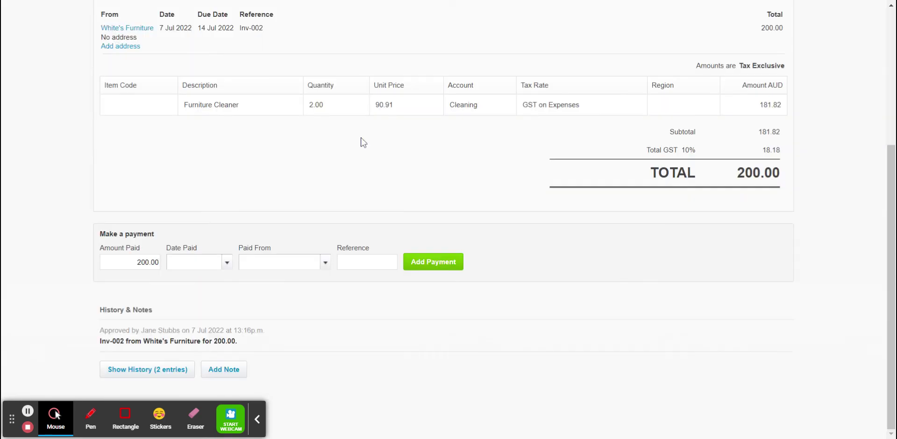
scroll(364, 142, "up", 5)
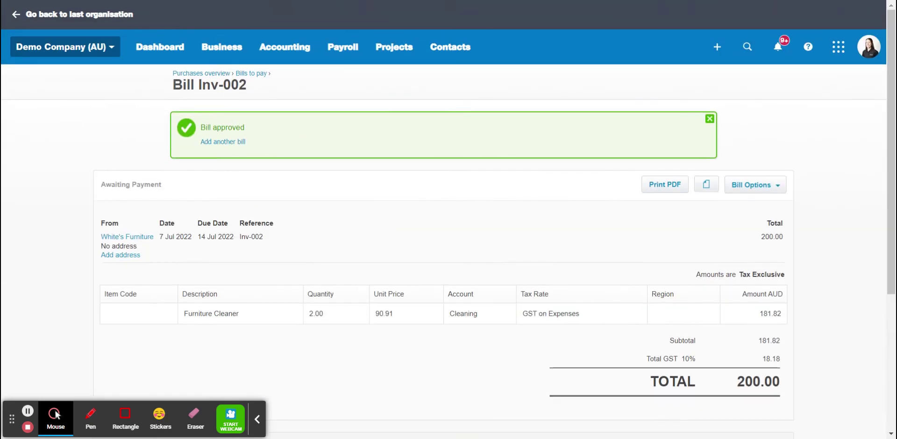
left_click(255, 75)
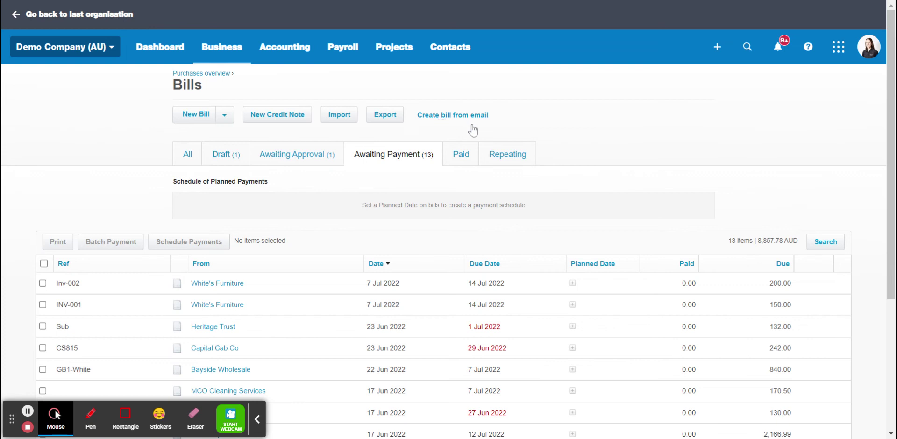
Copy the organisation's email address for creating draft bills from forwarded emails and close its details.
left_click(435, 118)
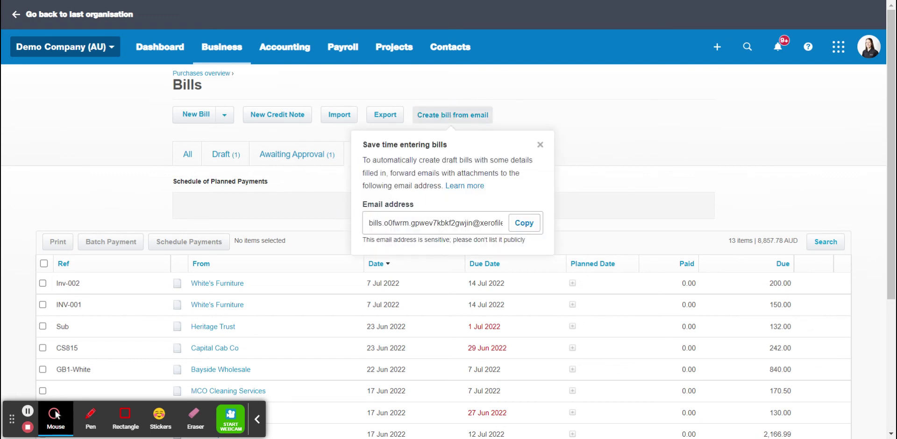
left_click(524, 225)
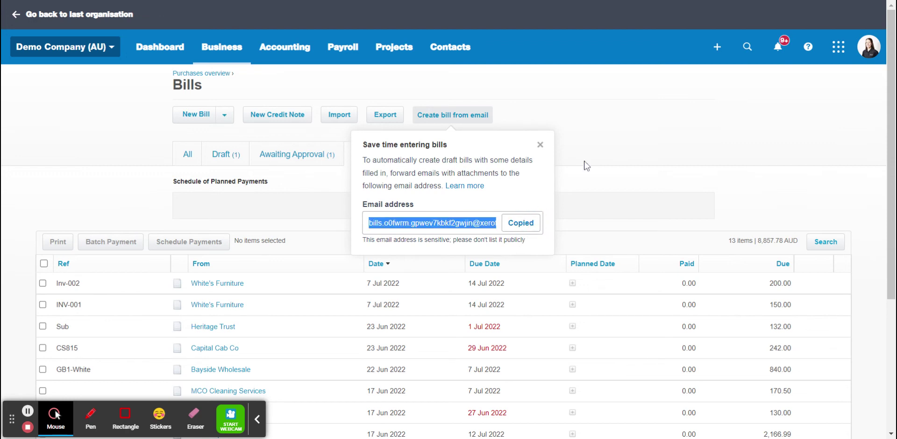
left_click(610, 135)
left_click(539, 144)
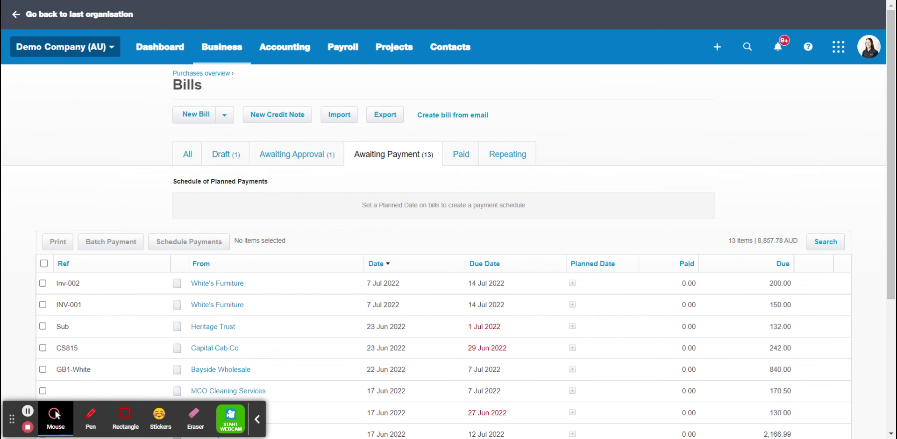
left_click(440, 117)
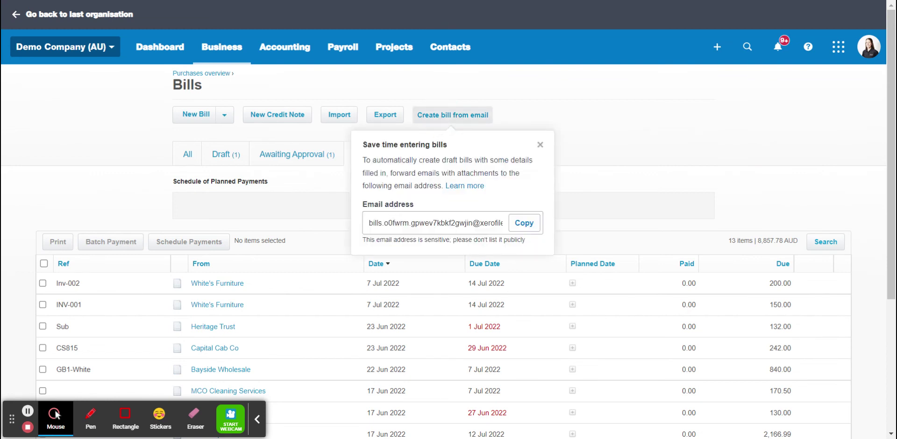
left_click(524, 224)
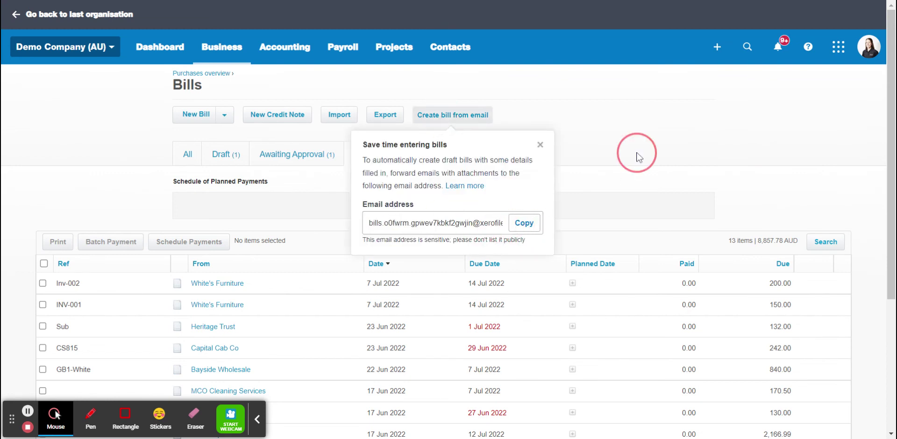
left_click(539, 146)
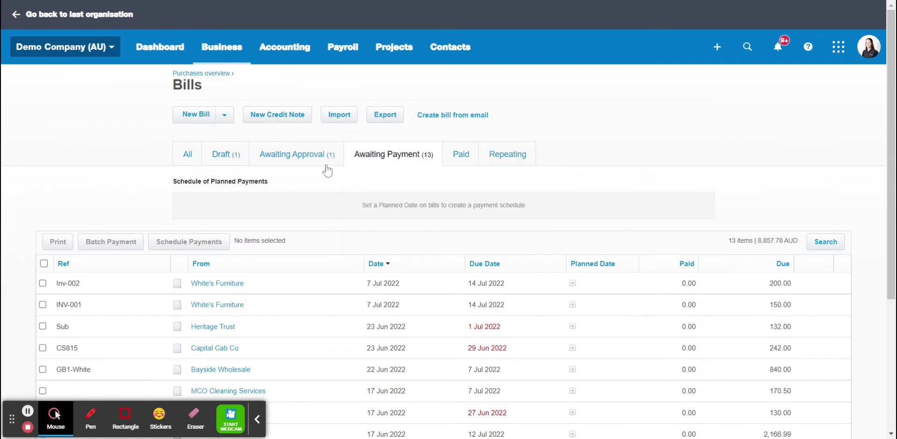
Open the draft bill from Carlton Technical Books and look through the accounts for its line without choosing one.
left_click(227, 157)
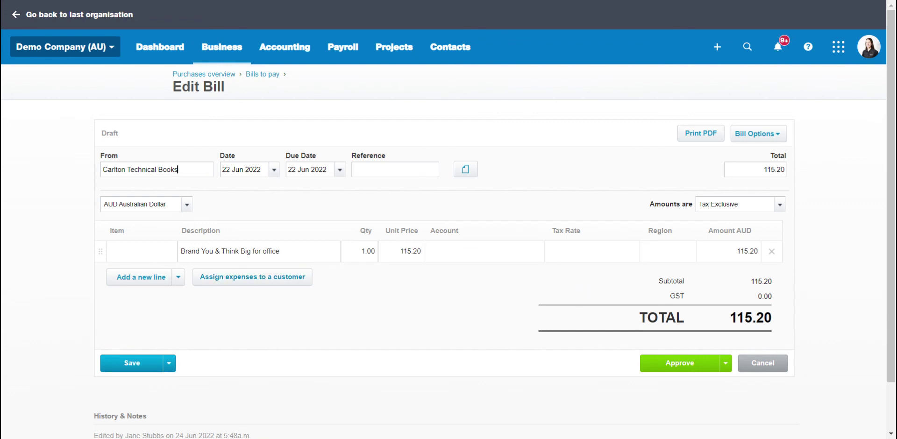
left_click(499, 255)
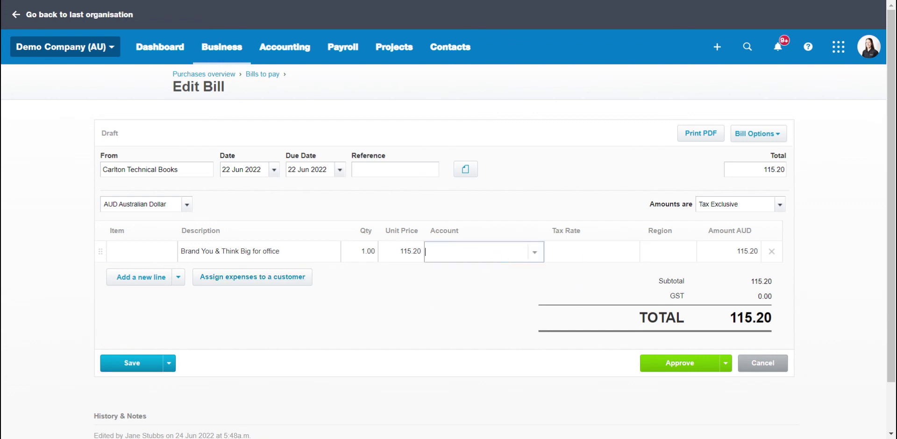
left_click(535, 254)
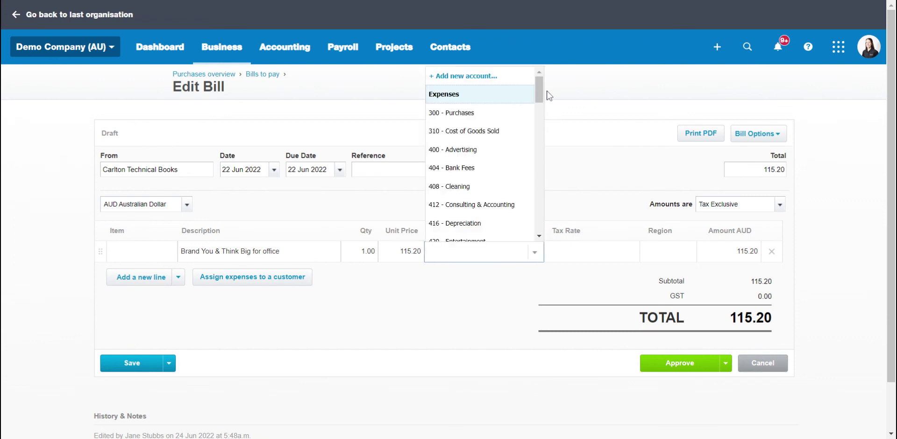
scroll(538, 92, "down", 1)
scroll(538, 84, "up", 1)
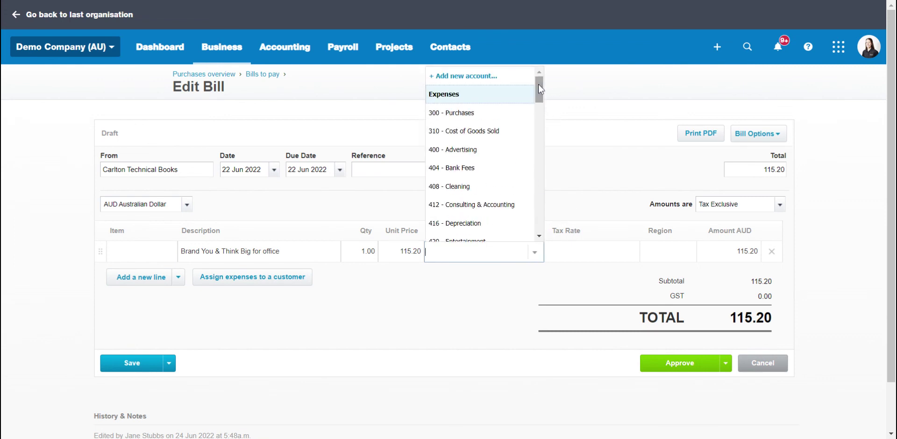
left_click(584, 198)
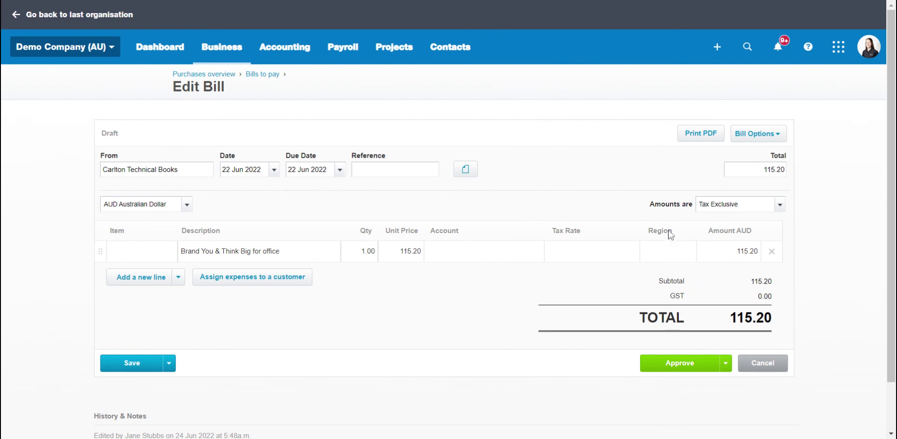
Try to approve the Carlton Technical Books draft without an account or tax rate, and go back to the bills to pay.
left_click(671, 363)
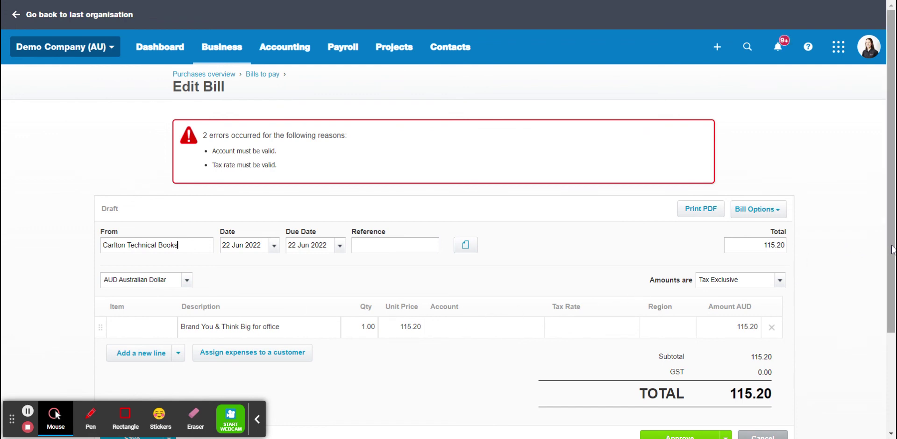
scroll(887, 250, "down", 1)
scroll(373, 140, "up", 1)
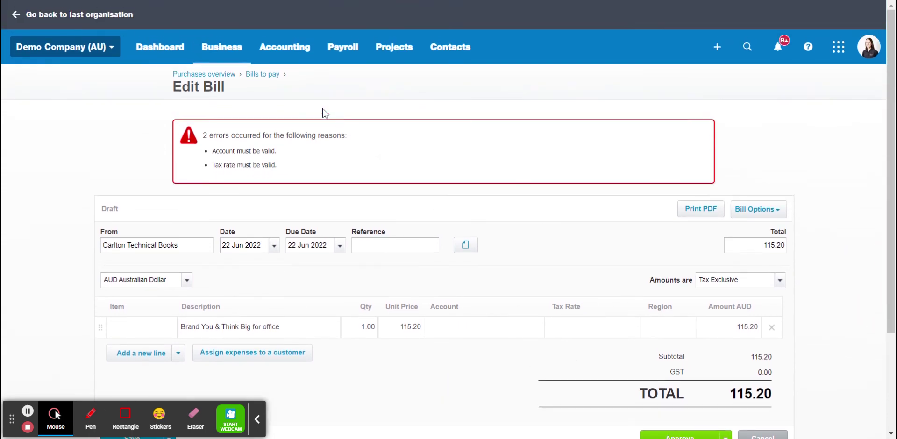
left_click(263, 77)
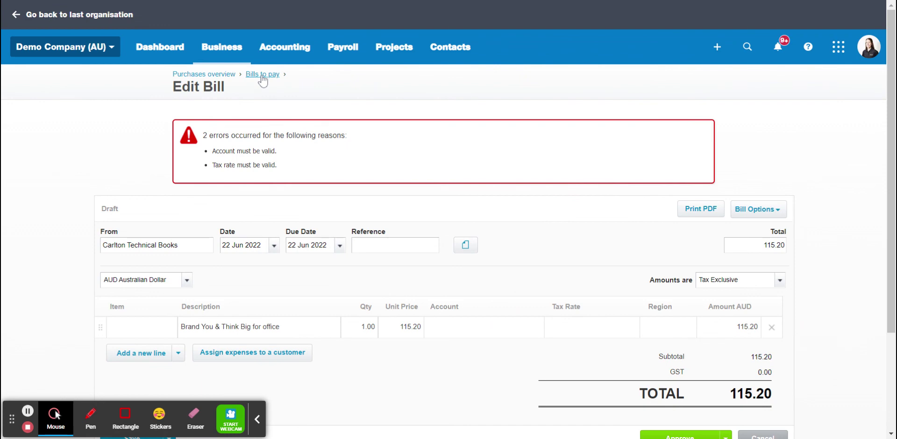